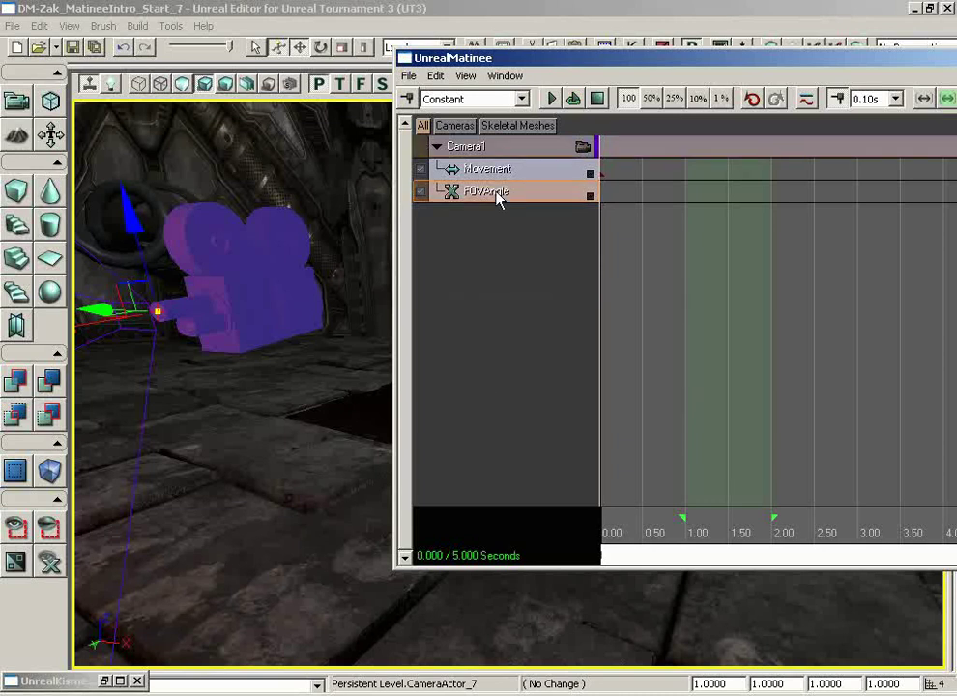
- Delete Camera1's FOVAngle track, then add a new camera group named Camera2 for the second CameraActor
{"action": "right_click", "coordinate": [498, 196]}
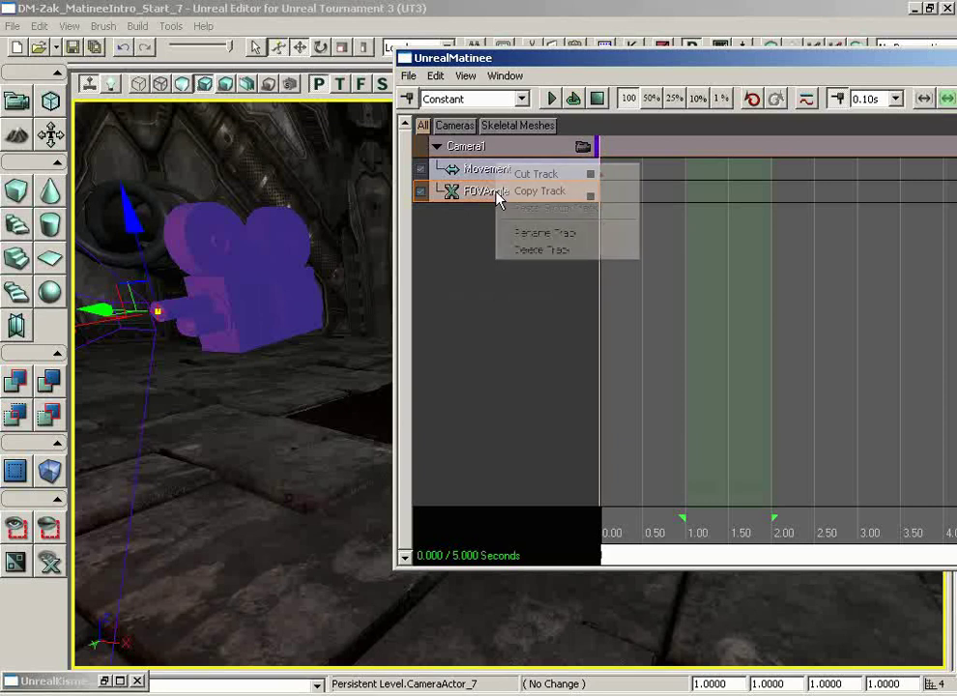
{"action": "left_click", "coordinate": [522, 249]}
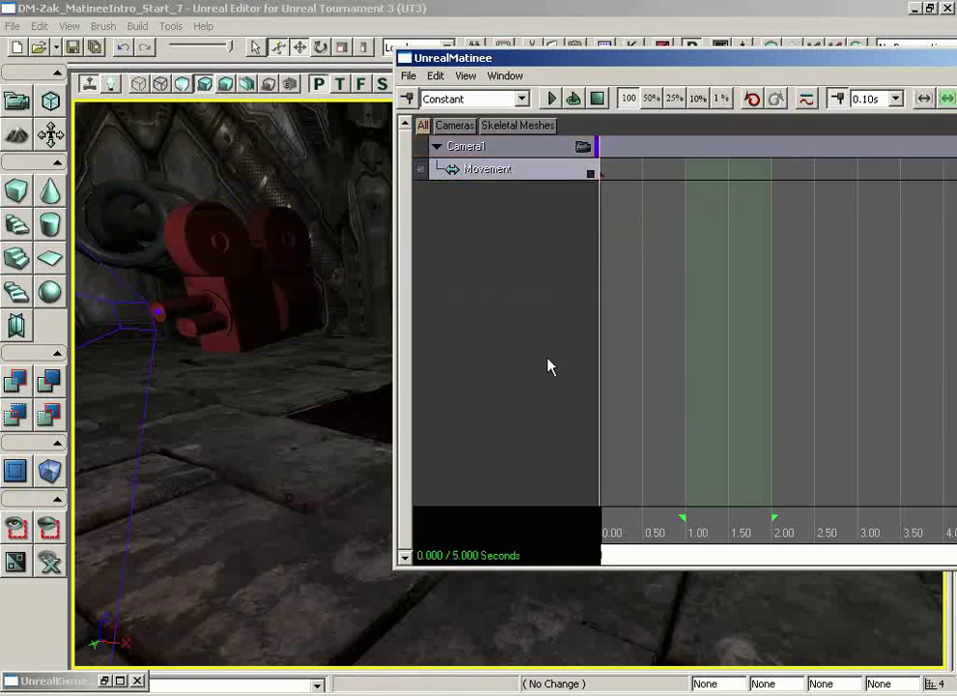
{"action": "left_click_drag", "start_coordinate": [318, 375], "coordinate": [273, 300]}
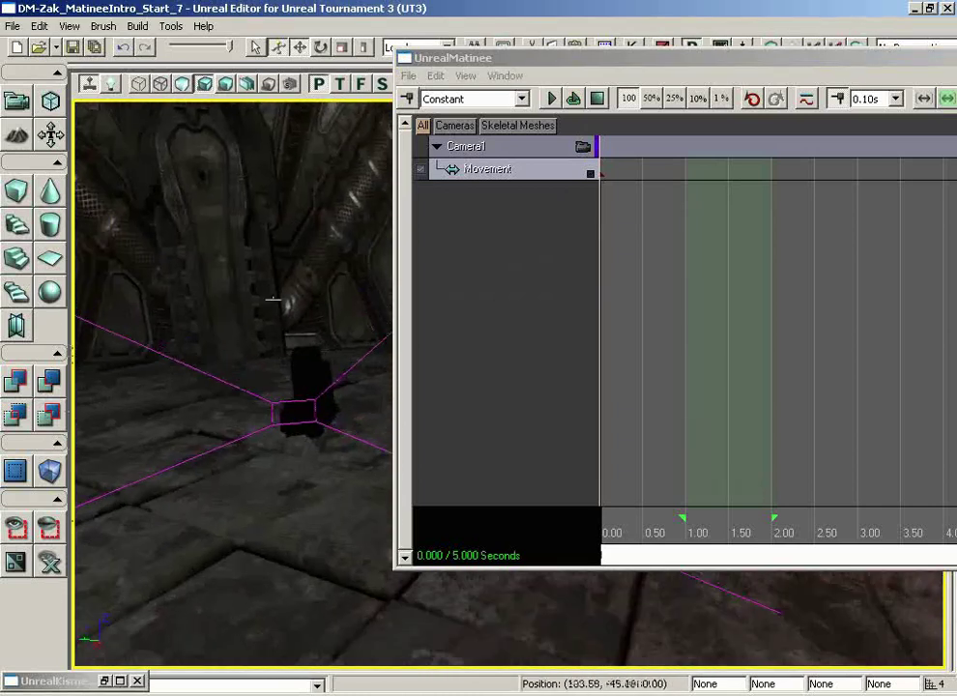
{"action": "left_click", "coordinate": [302, 367]}
{"action": "right_click", "coordinate": [480, 208]}
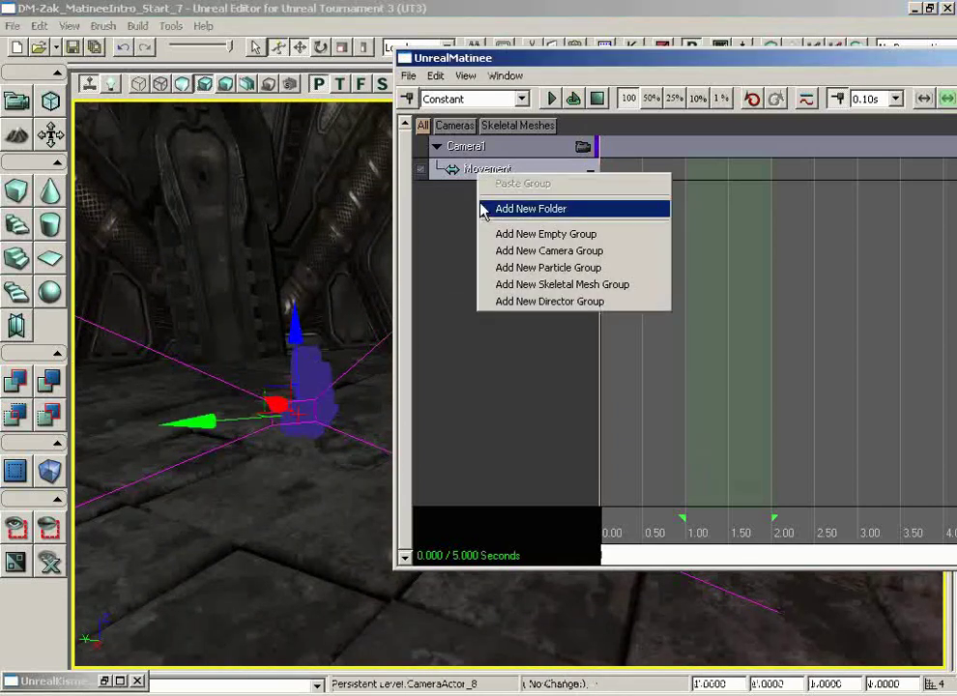
{"action": "left_click", "coordinate": [522, 252]}
{"action": "type", "text": "Camera2"}
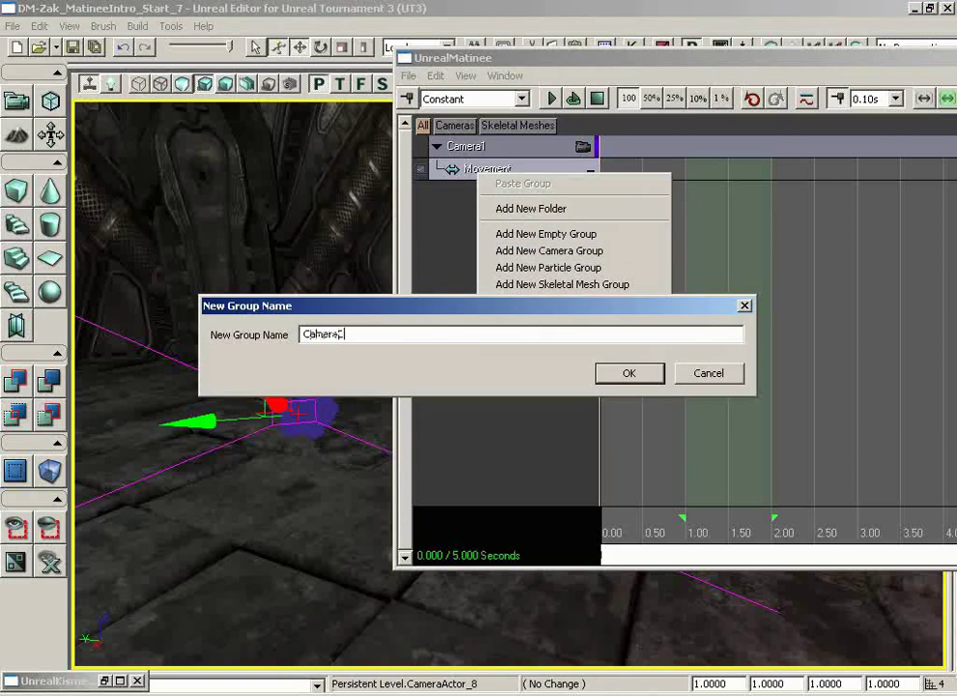
{"action": "key", "text": "Return"}
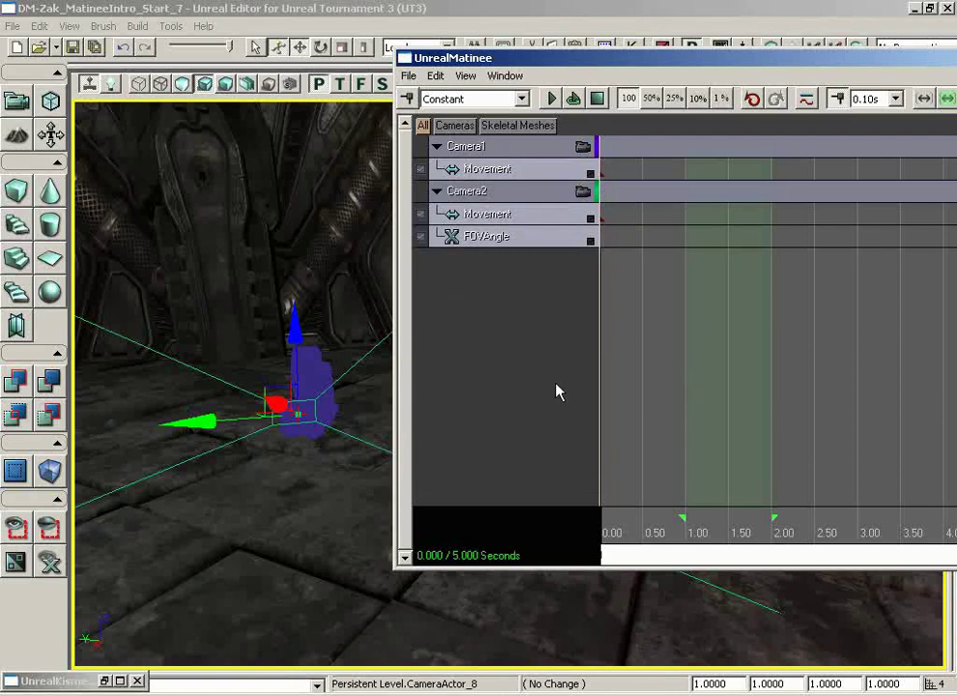
- Fly the viewport toward the red doorway and shift the Matinee window slightly left
{"action": "left_click_drag", "start_coordinate": [293, 487], "coordinate": [309, 184]}
{"action": "left_click_drag", "start_coordinate": [783, 65], "coordinate": [753, 65]}
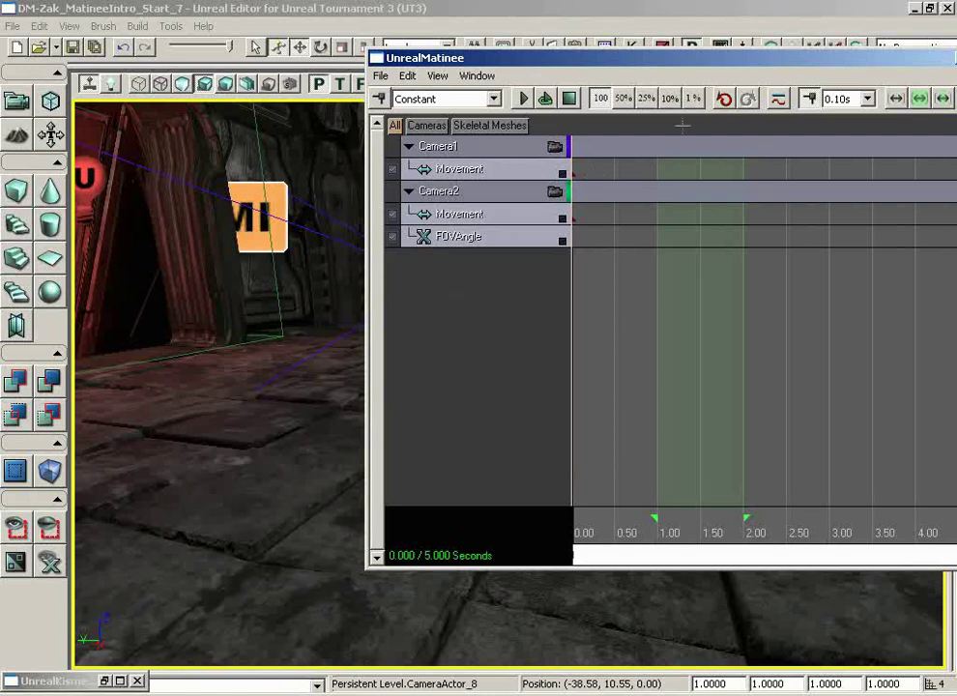
- Drag the sequence end marker from 5.00 out to 7.00 seconds
{"action": "left_click_drag", "start_coordinate": [764, 60], "coordinate": [547, 72]}
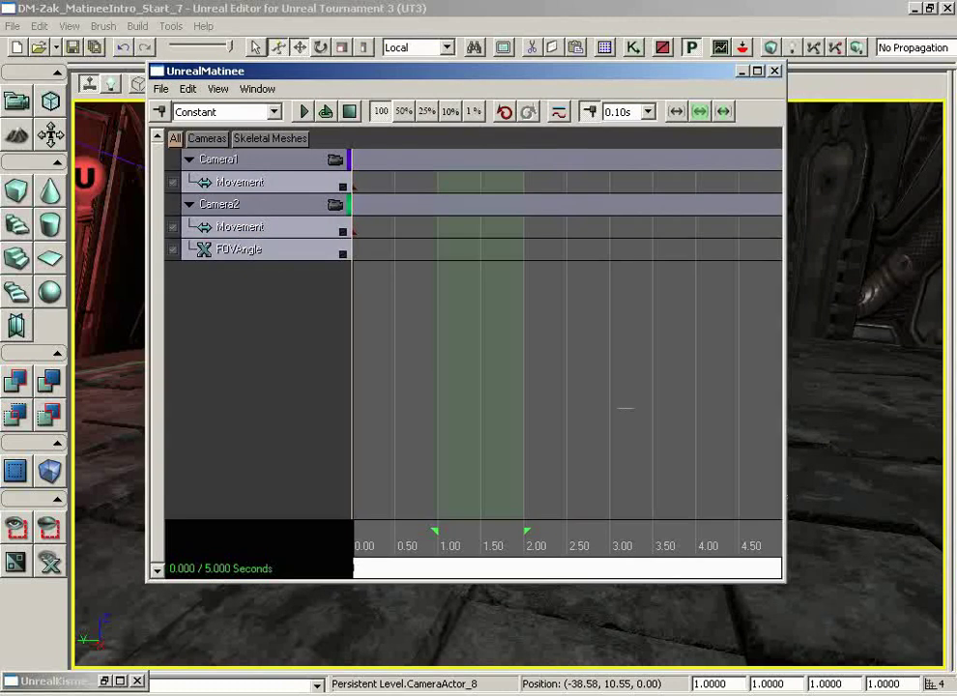
{"action": "scroll", "coordinate": [608, 400], "scroll_direction": "down", "scroll_amount": 6}
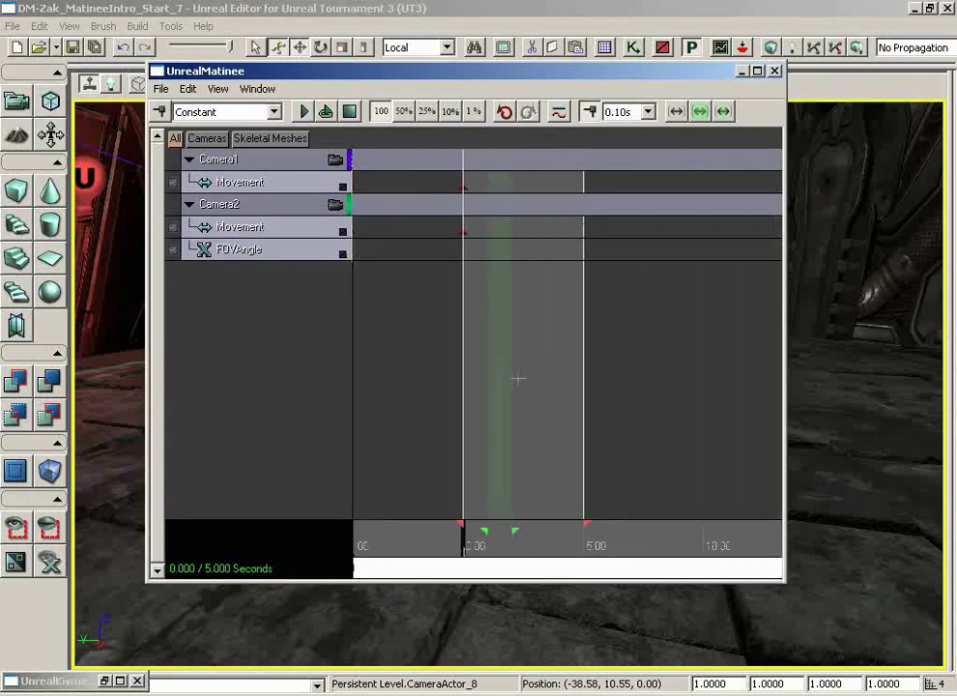
{"action": "scroll", "coordinate": [518, 380], "scroll_direction": "up", "scroll_amount": 3}
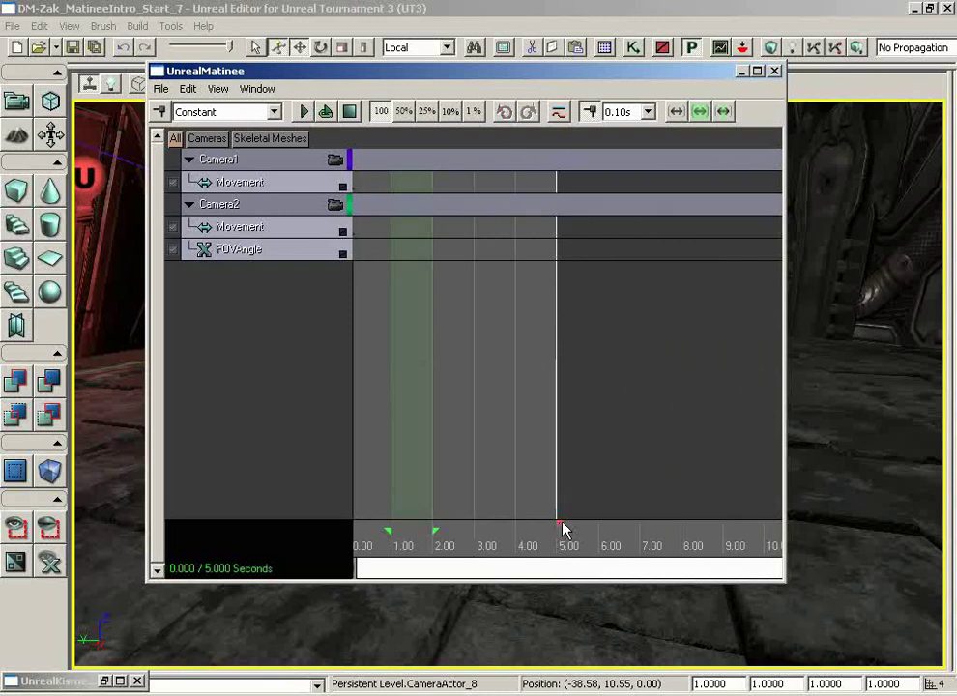
{"action": "left_click_drag", "start_coordinate": [560, 527], "coordinate": [643, 528]}
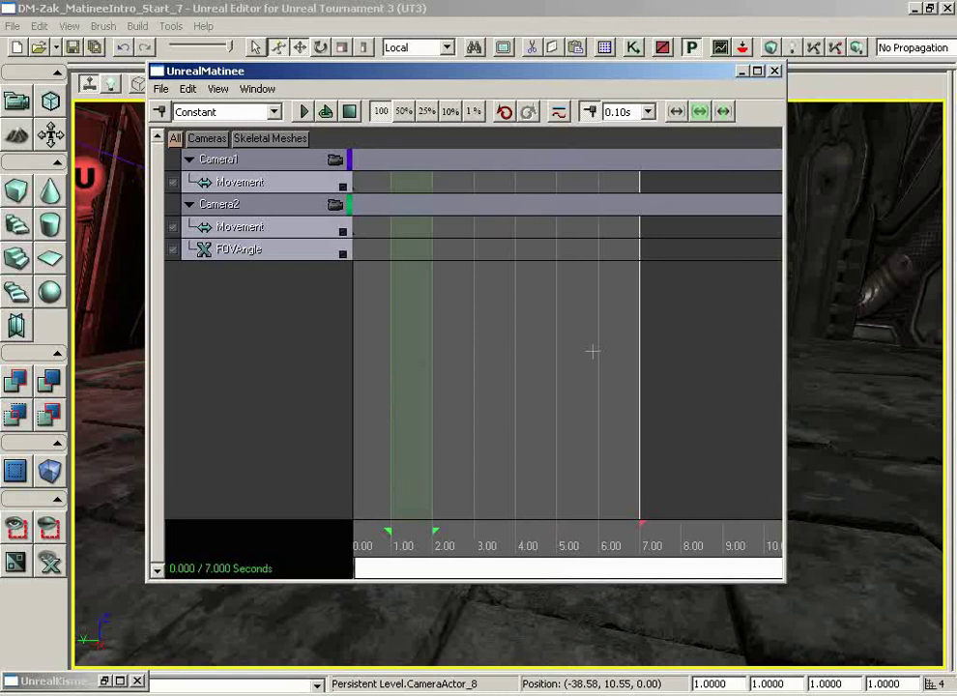
{"action": "mouse_move", "coordinate": [590, 353]}
{"action": "left_mouse_down"}
{"action": "mouse_move", "coordinate": [545, 371]}
{"action": "mouse_move", "coordinate": [568, 372]}
{"action": "left_mouse_up"}
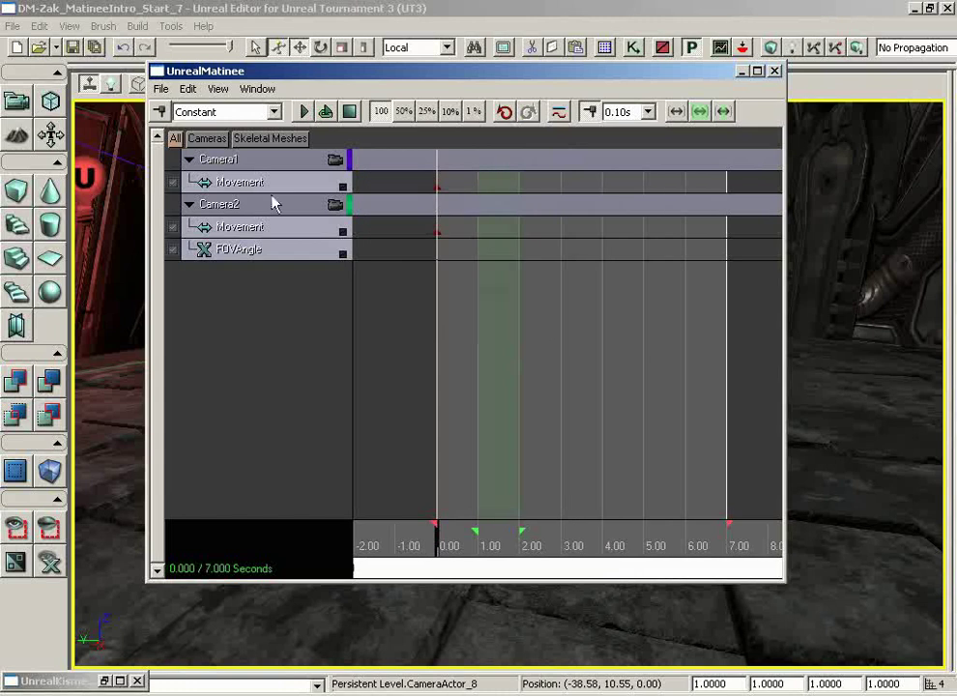
- Fly the viewport to face the red doorway and lock it to Camera1's view
{"action": "left_click_drag", "start_coordinate": [441, 72], "coordinate": [784, 92]}
{"action": "left_click_drag", "start_coordinate": [399, 356], "coordinate": [357, 278]}
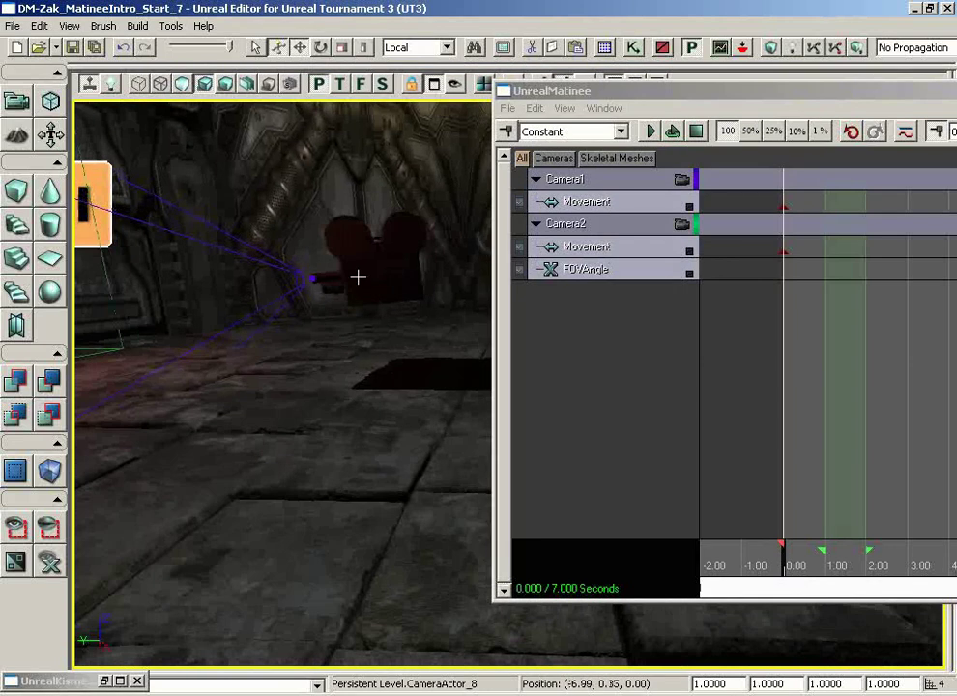
{"action": "left_click_drag", "start_coordinate": [363, 278], "coordinate": [391, 373]}
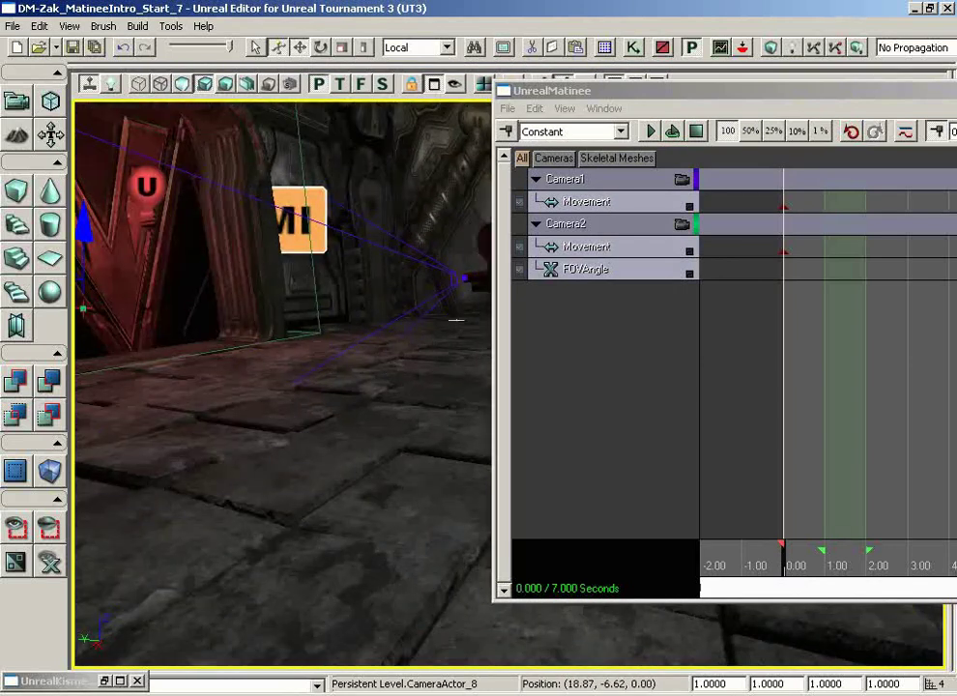
{"action": "right_click_drag", "start_coordinate": [232, 176], "coordinate": [371, 362]}
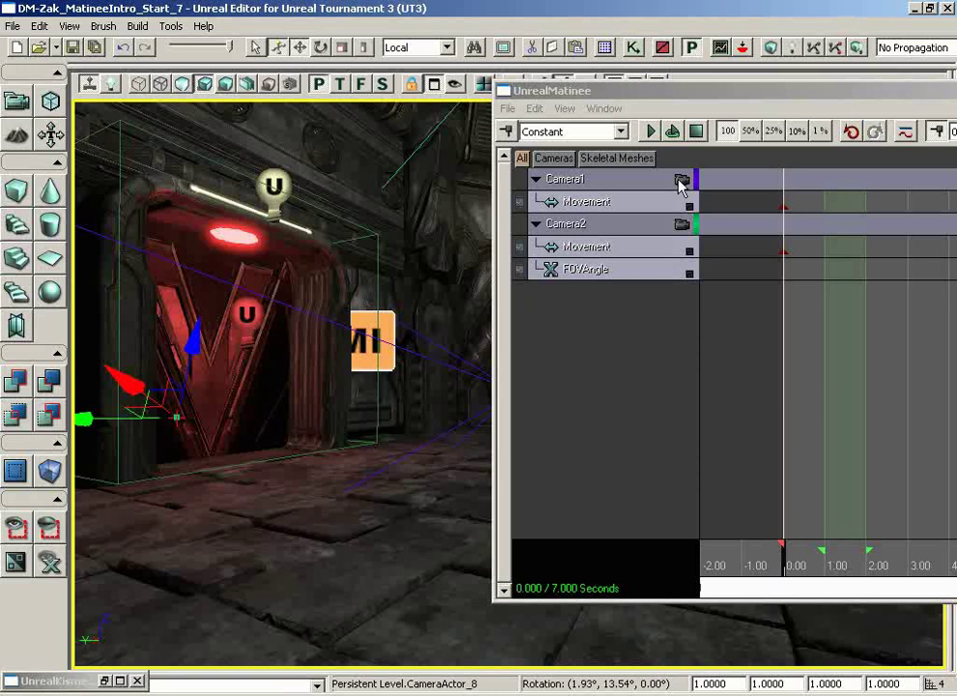
{"action": "left_click", "coordinate": [682, 182]}
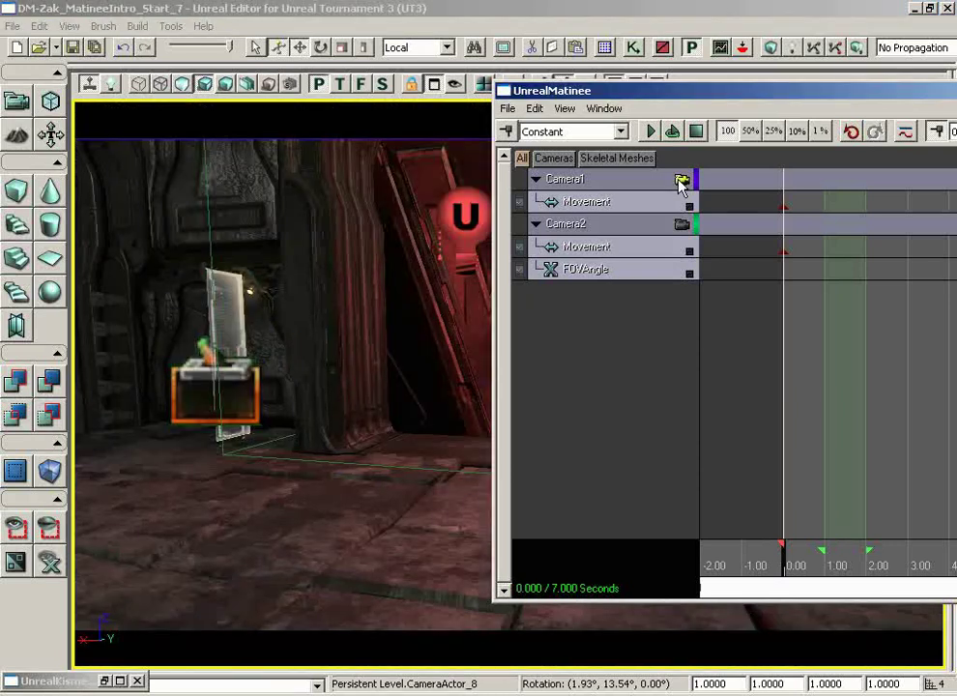
{"action": "left_click_drag", "start_coordinate": [709, 91], "coordinate": [949, 100]}
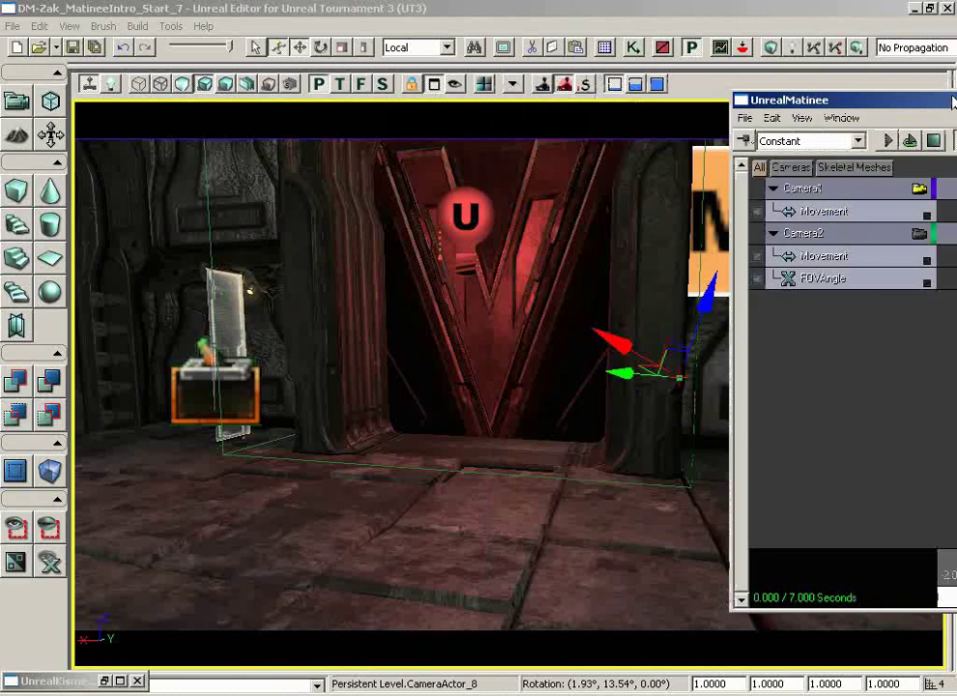
{"action": "left_click_drag", "start_coordinate": [946, 100], "coordinate": [762, 100]}
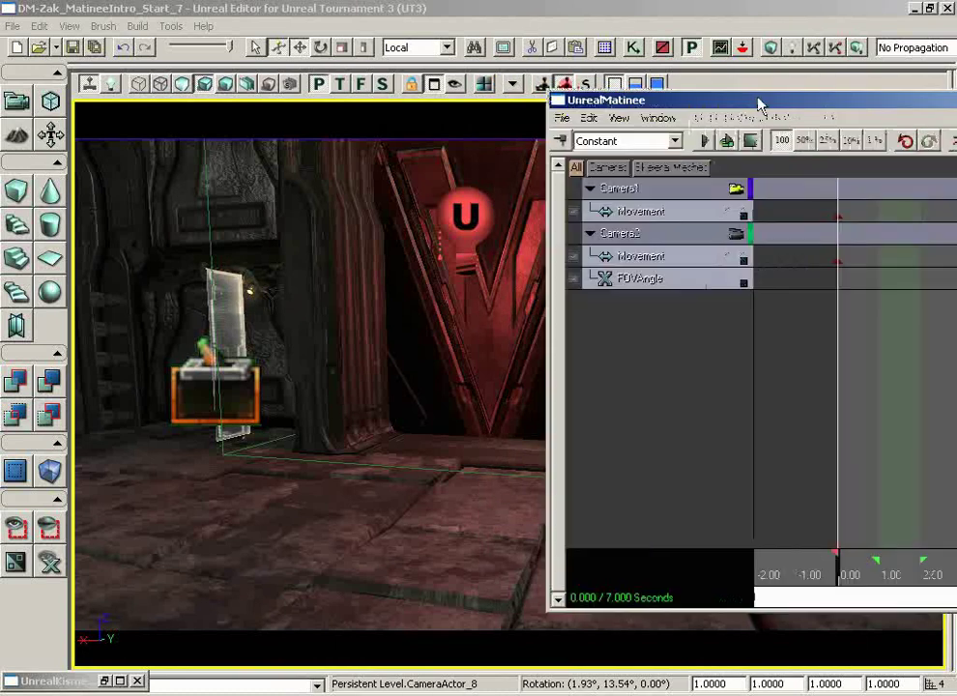
- Reset the loop start to 0.00 and add Camera1's second Movement key at 2.00 seconds
{"action": "left_click", "coordinate": [667, 215]}
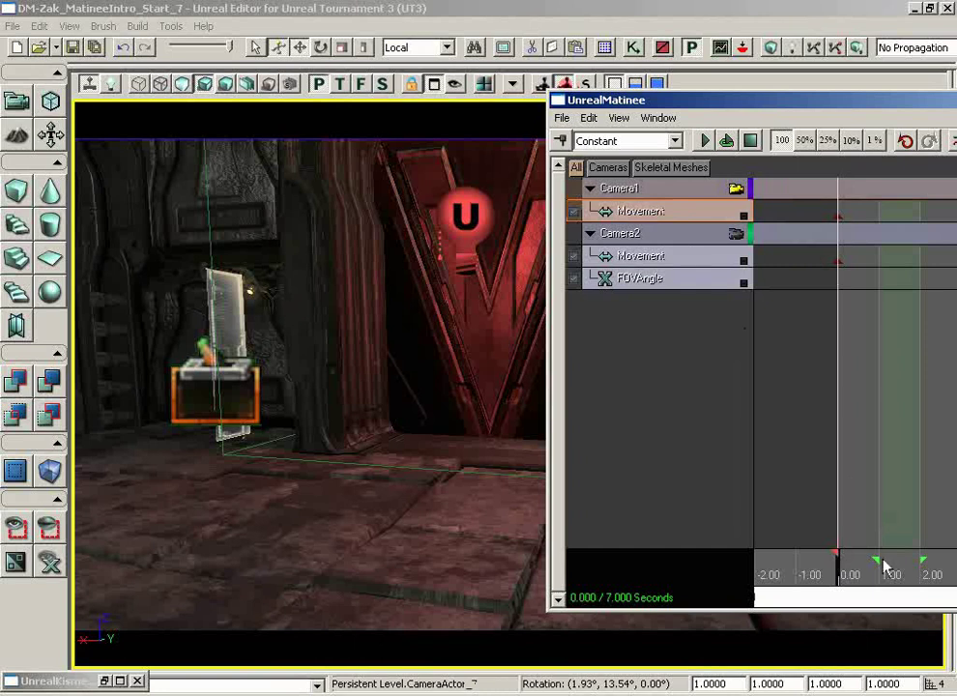
{"action": "mouse_move", "coordinate": [876, 564]}
{"action": "left_mouse_down"}
{"action": "mouse_move", "coordinate": [833, 569]}
{"action": "mouse_move", "coordinate": [839, 563]}
{"action": "left_mouse_up"}
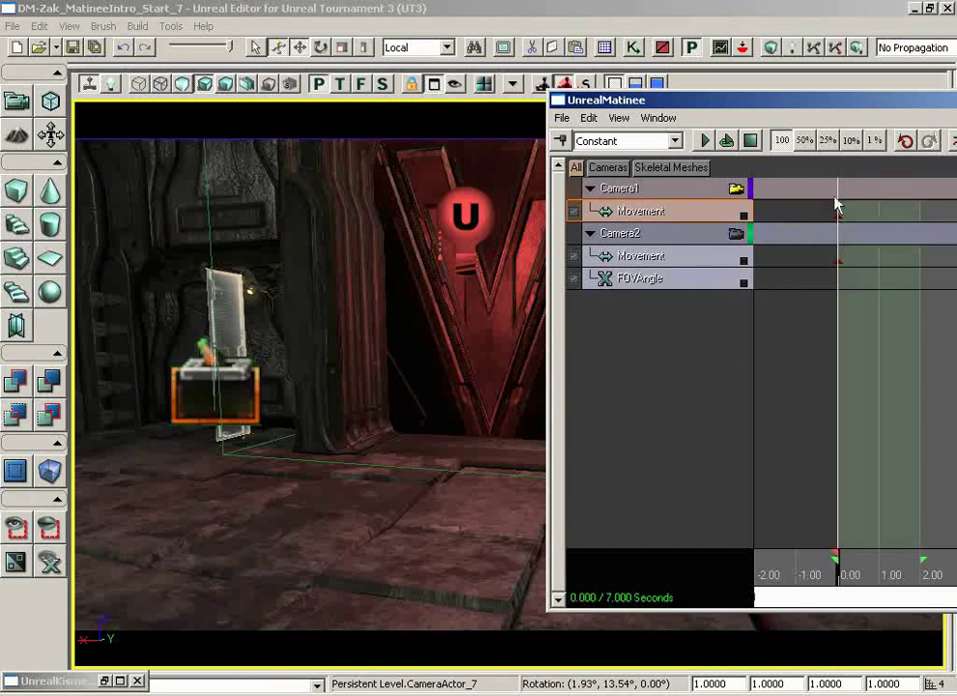
{"action": "left_click", "coordinate": [851, 574]}
{"action": "left_click_drag", "start_coordinate": [853, 576], "coordinate": [924, 578]}
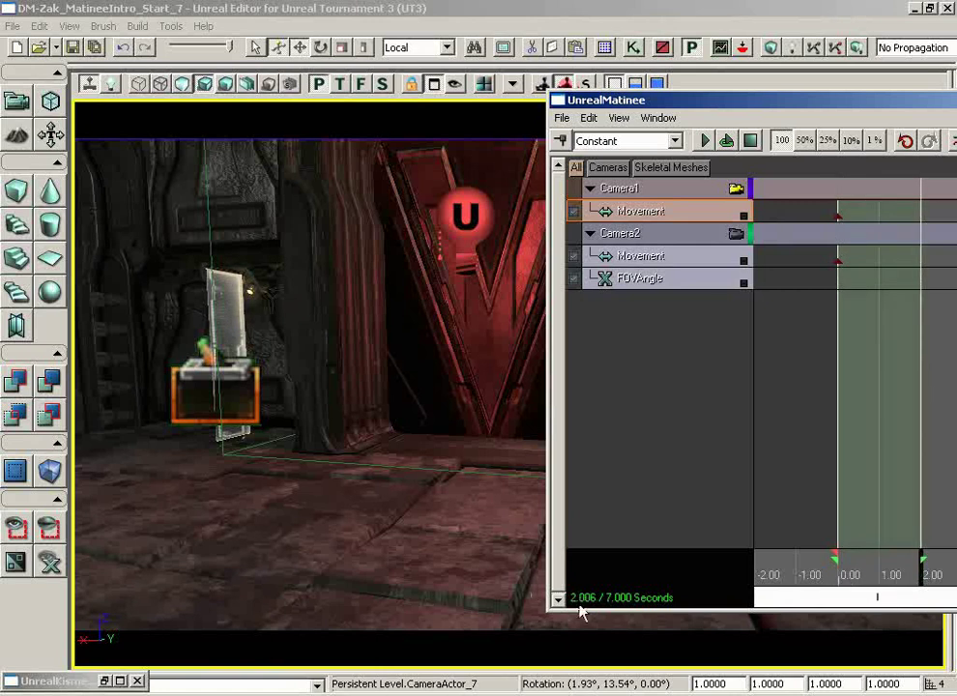
{"action": "key", "text": "Return"}
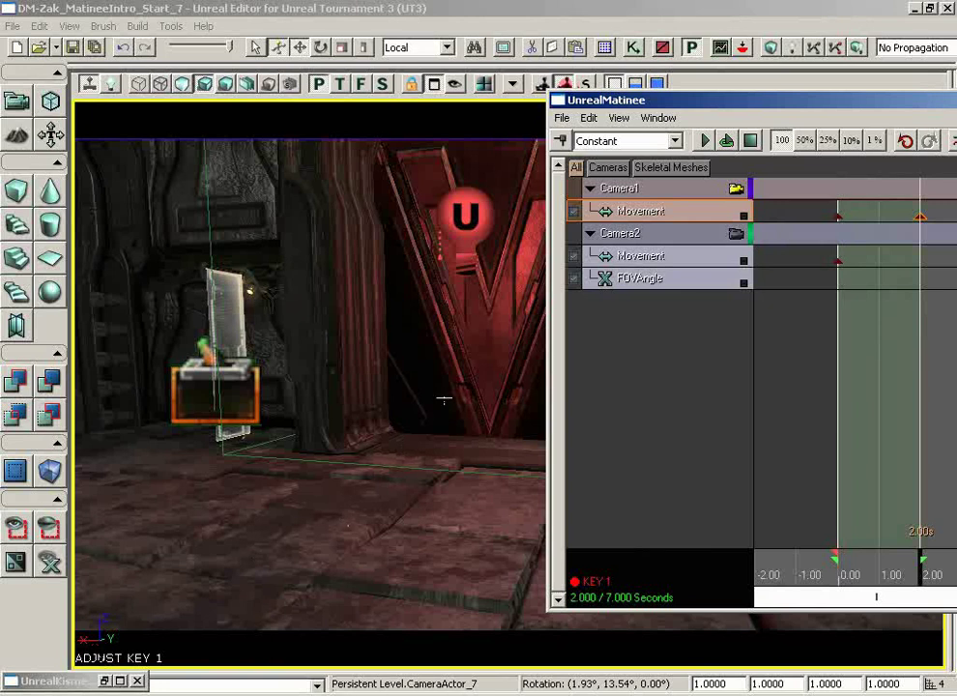
{"action": "left_click_drag", "start_coordinate": [688, 101], "coordinate": [911, 102]}
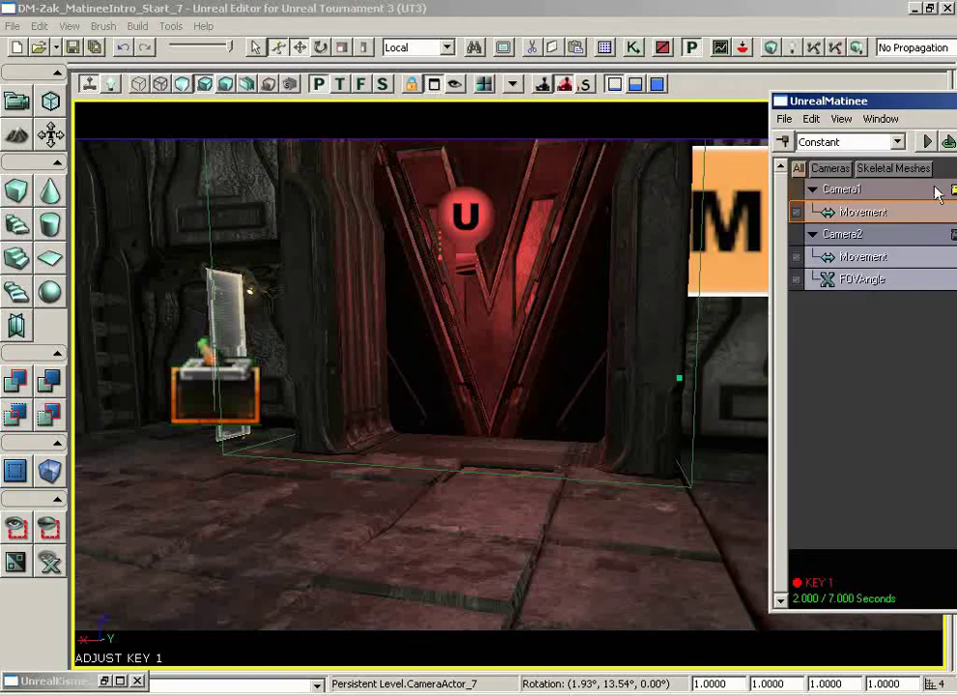
- Aim Camera1's 2-second key at the red doorway and play the looping preview
{"action": "left_click", "coordinate": [600, 405]}
{"action": "mouse_move", "coordinate": [601, 406]}
{"action": "left_mouse_down"}
{"action": "mouse_move", "coordinate": [628, 401]}
{"action": "mouse_move", "coordinate": [637, 384]}
{"action": "mouse_move", "coordinate": [661, 397]}
{"action": "mouse_move", "coordinate": [591, 395]}
{"action": "left_mouse_up"}
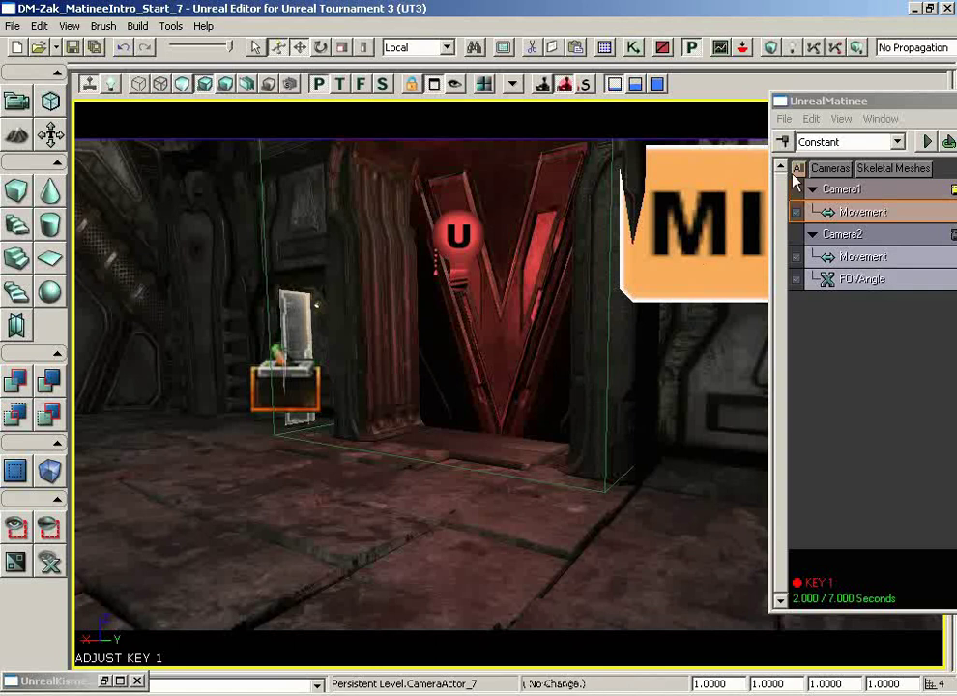
{"action": "left_click_drag", "start_coordinate": [831, 101], "coordinate": [672, 82]}
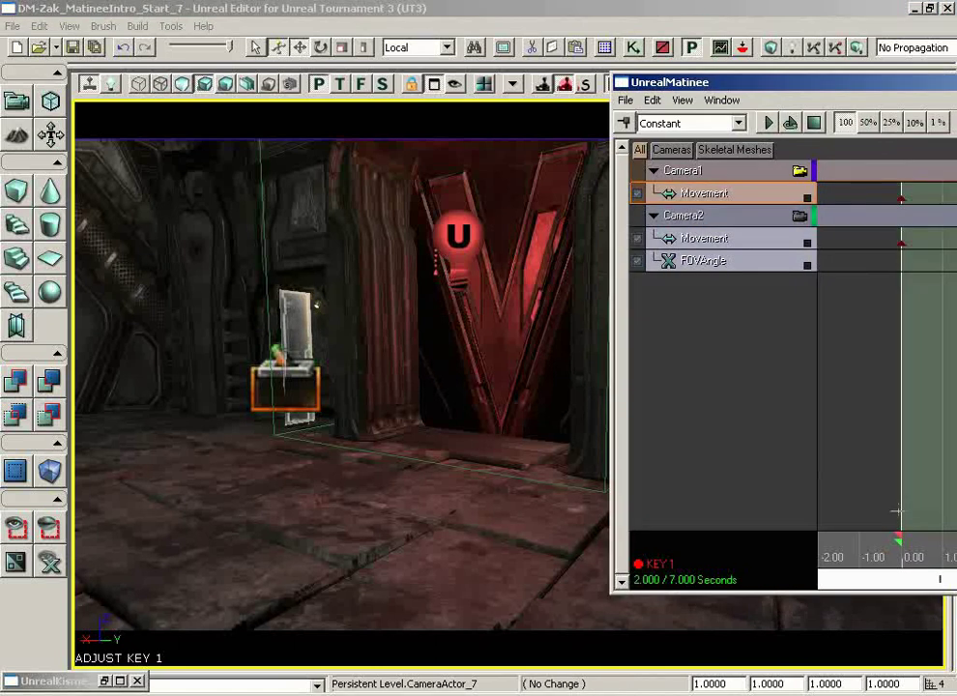
{"action": "left_click_drag", "start_coordinate": [844, 85], "coordinate": [898, 109]}
{"action": "left_click", "coordinate": [847, 137]}
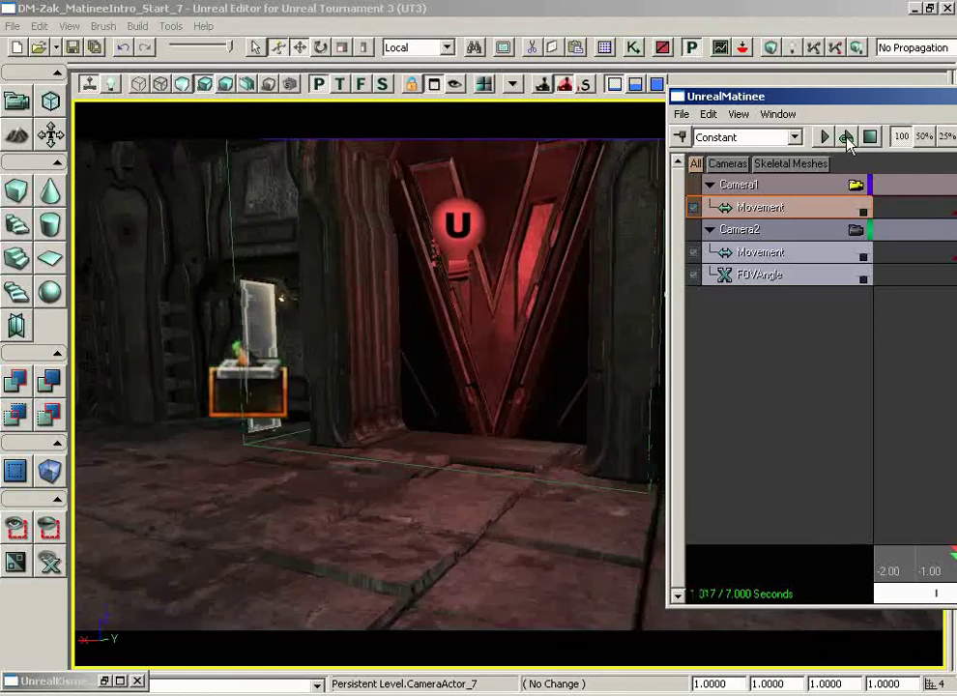
- Stop playback at 1.423 seconds and switch the viewport to Camera2's view
{"action": "left_click_drag", "start_coordinate": [872, 98], "coordinate": [582, 101]}
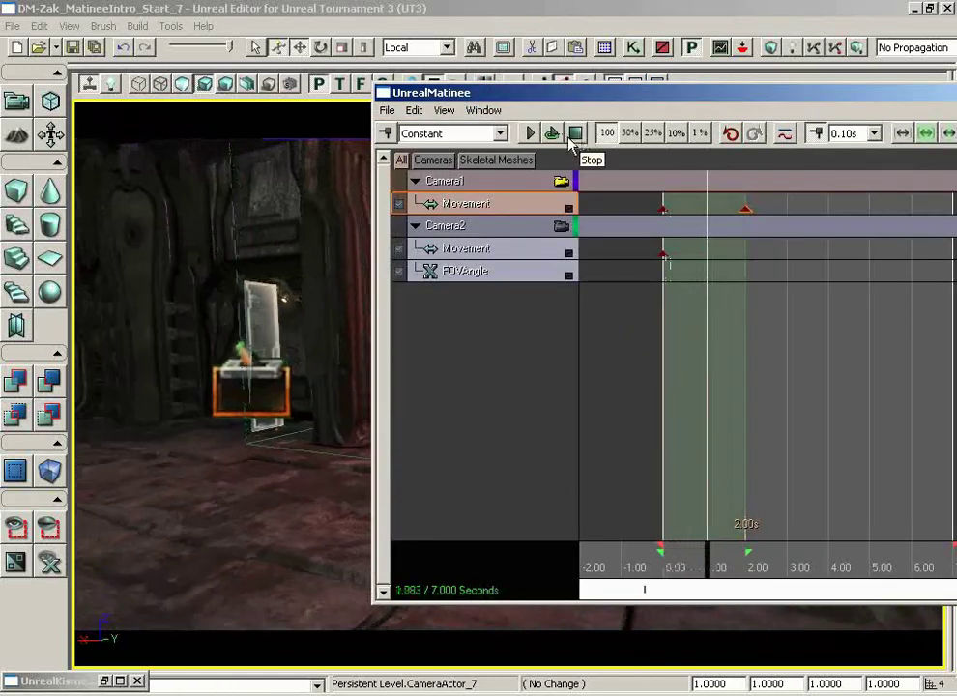
{"action": "left_click", "coordinate": [576, 136]}
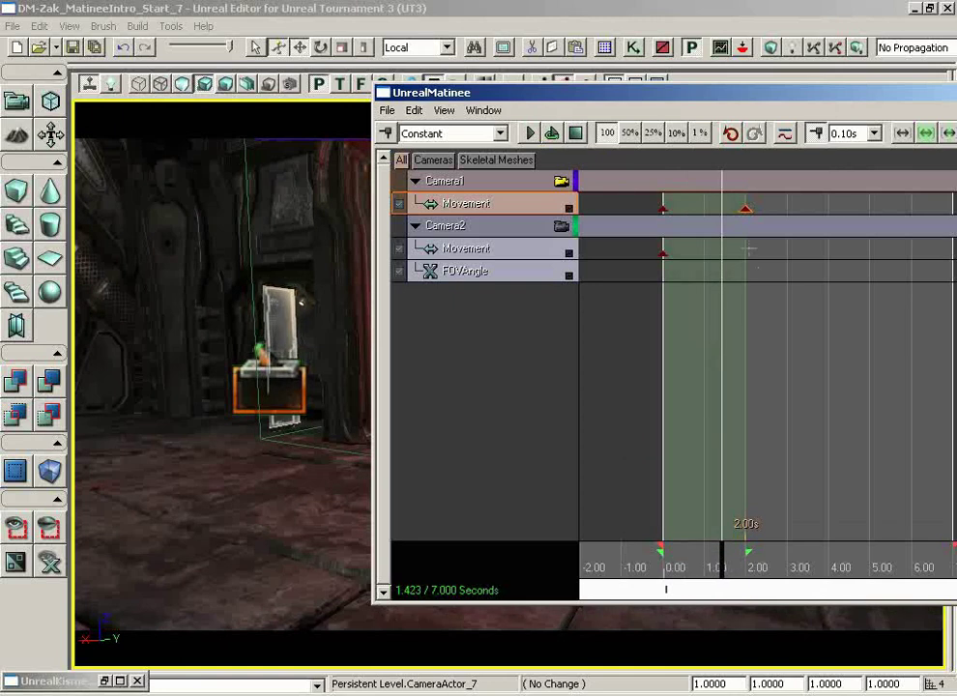
{"action": "left_click", "coordinate": [561, 229]}
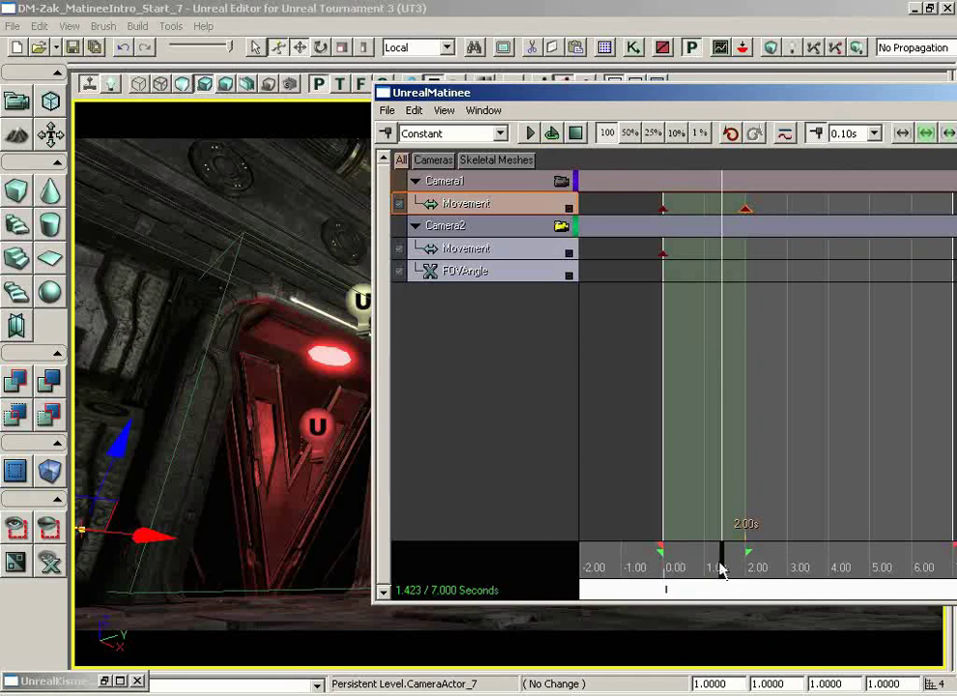
- Move Camera2's first Movement key from 0.00 to 2.00 seconds, then scrub forward
{"action": "left_click_drag", "start_coordinate": [721, 570], "coordinate": [749, 571]}
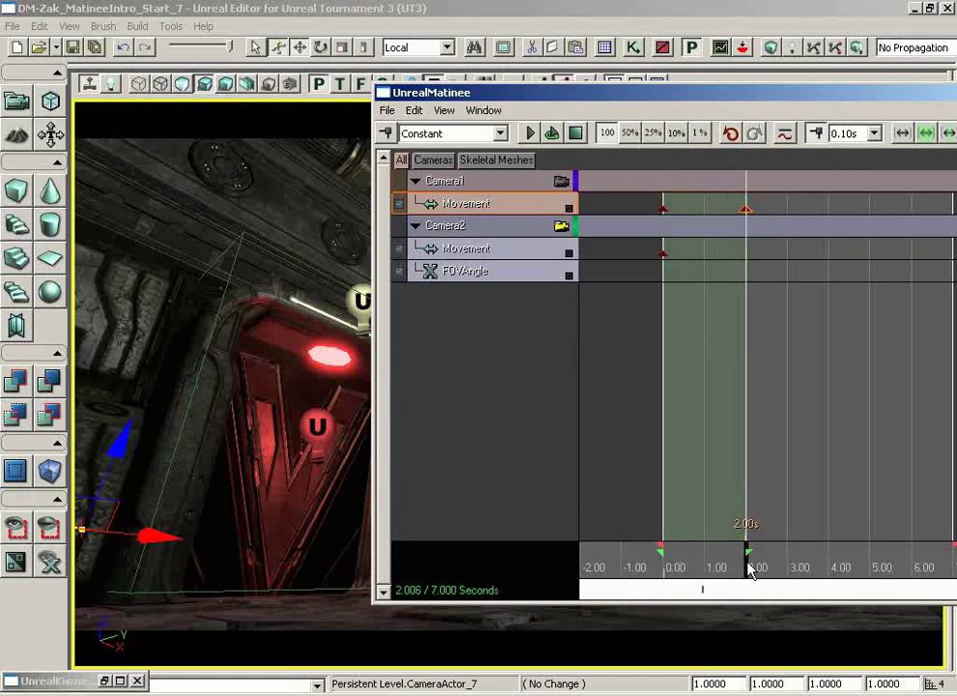
{"action": "left_click", "coordinate": [663, 254]}
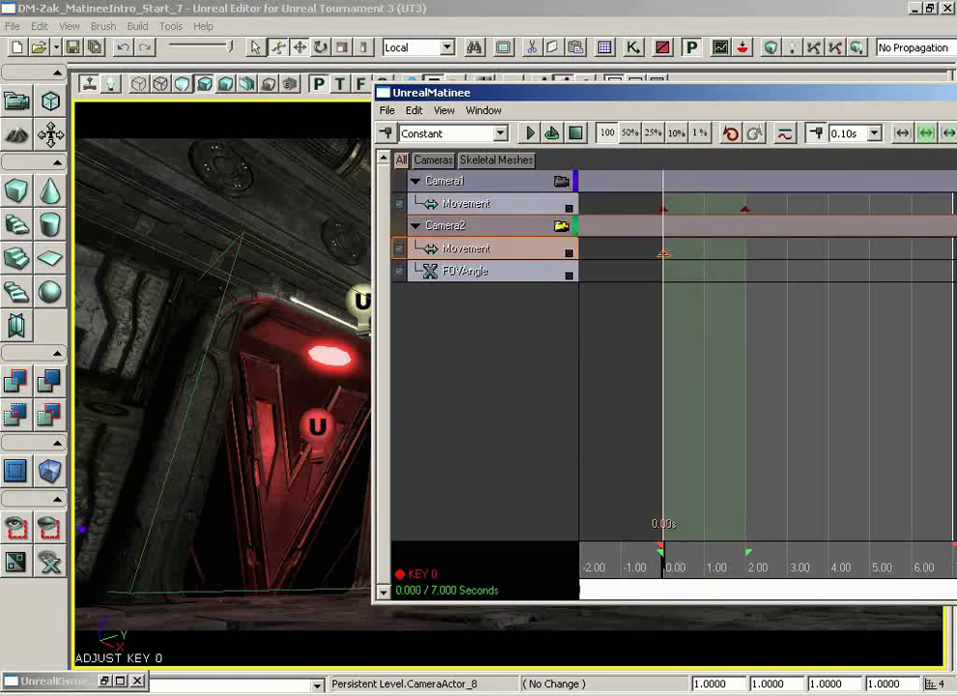
{"action": "left_click_drag", "start_coordinate": [663, 254], "coordinate": [747, 259], "text": "ctrl"}
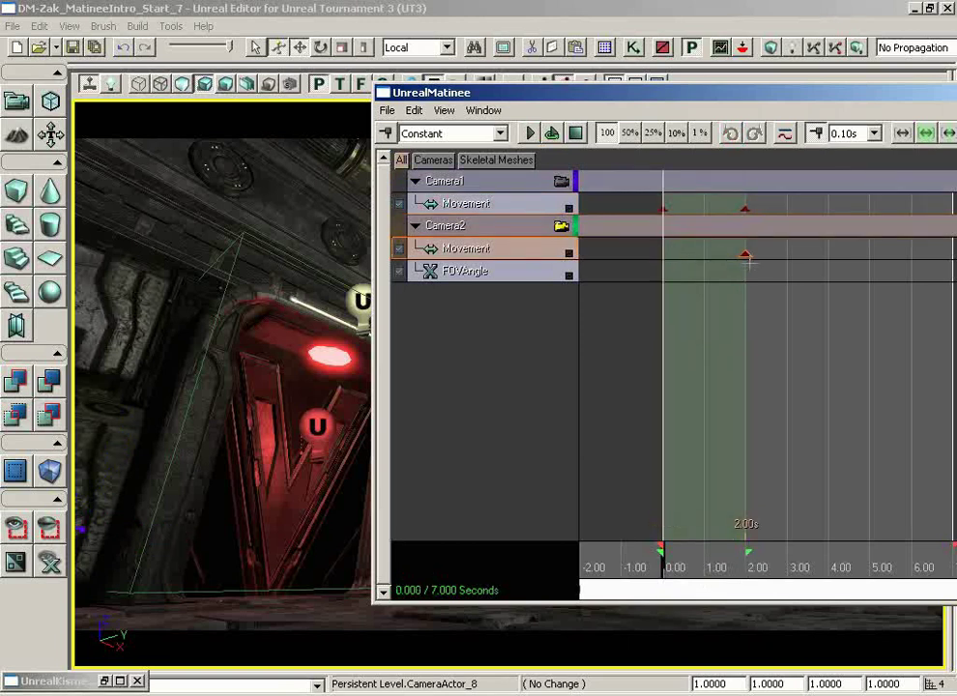
{"action": "left_click_drag", "start_coordinate": [669, 567], "coordinate": [851, 573]}
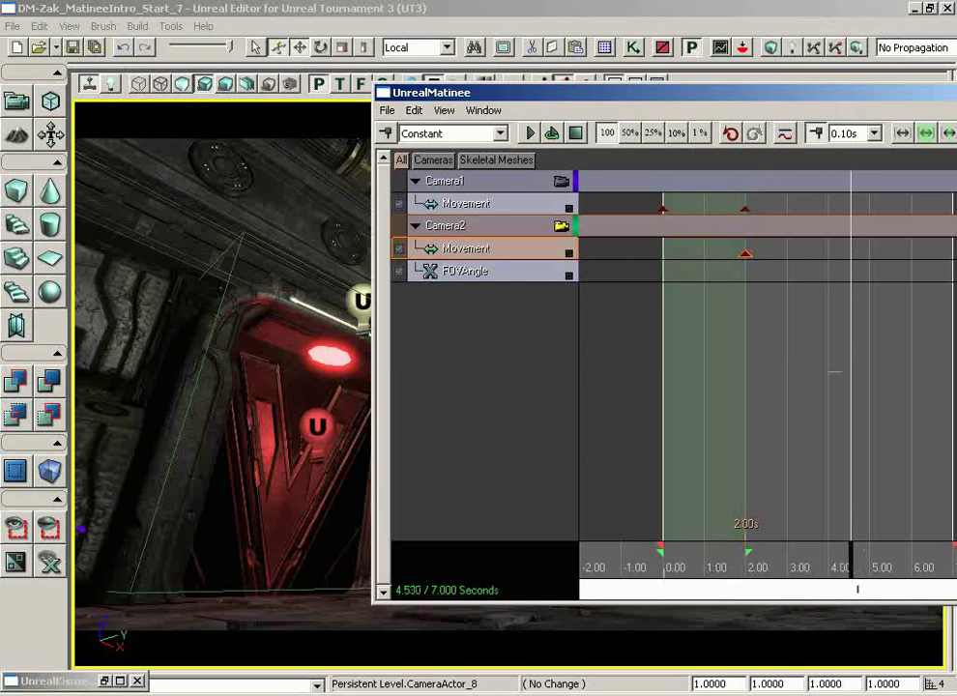
- Add Camera2's Movement key at 4.50 seconds and pilot it to frame the red doorway
{"action": "key", "text": "Return"}
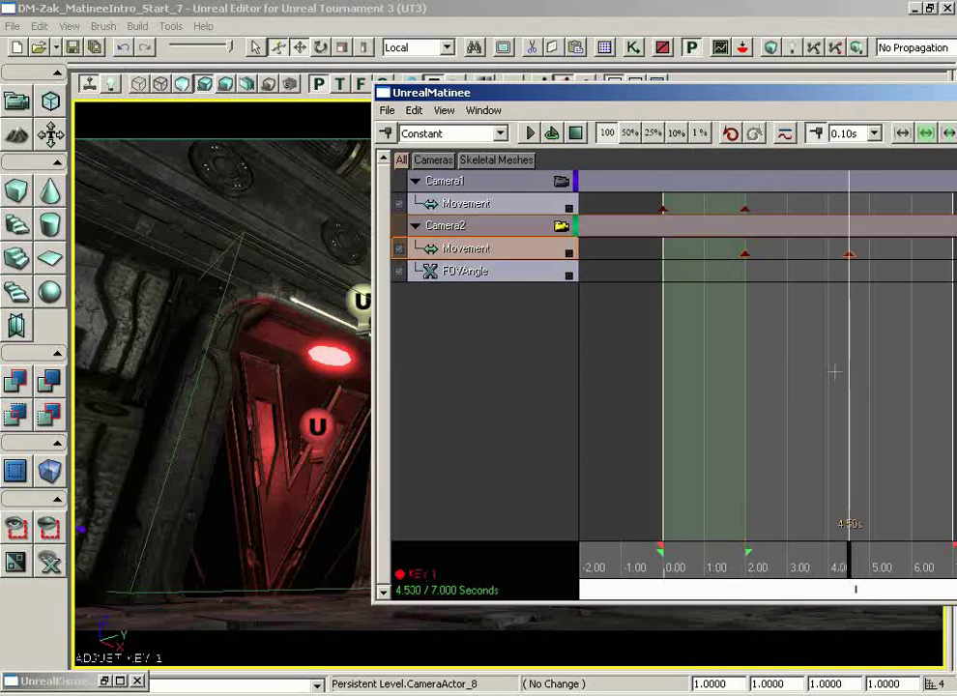
{"action": "left_click_drag", "start_coordinate": [761, 74], "coordinate": [804, 72]}
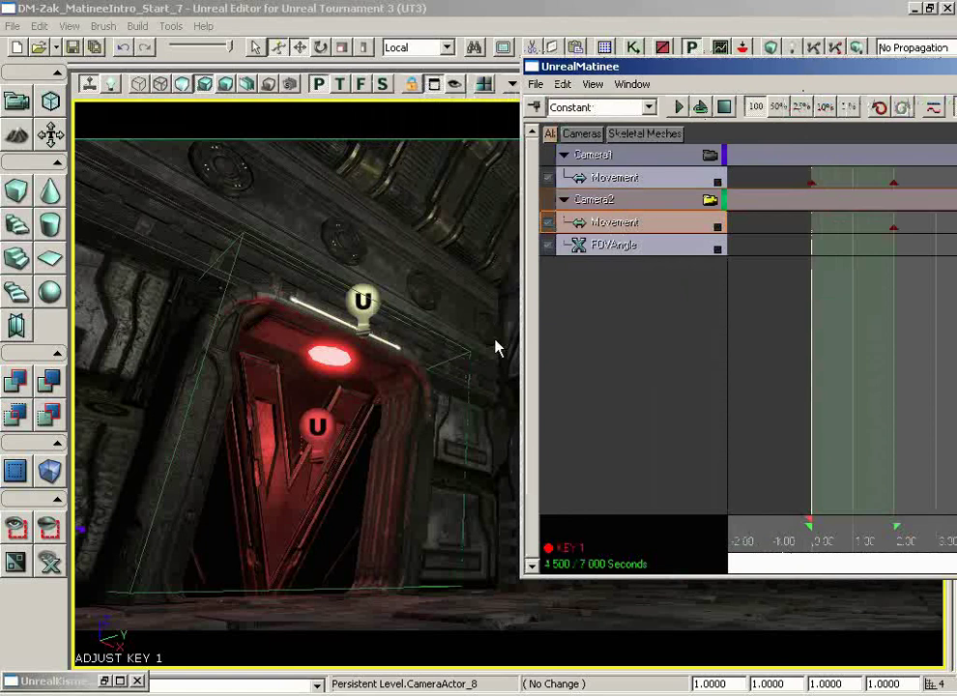
{"action": "left_click_drag", "start_coordinate": [703, 66], "coordinate": [626, 661]}
{"action": "right_click_drag", "start_coordinate": [572, 409], "coordinate": [531, 377]}
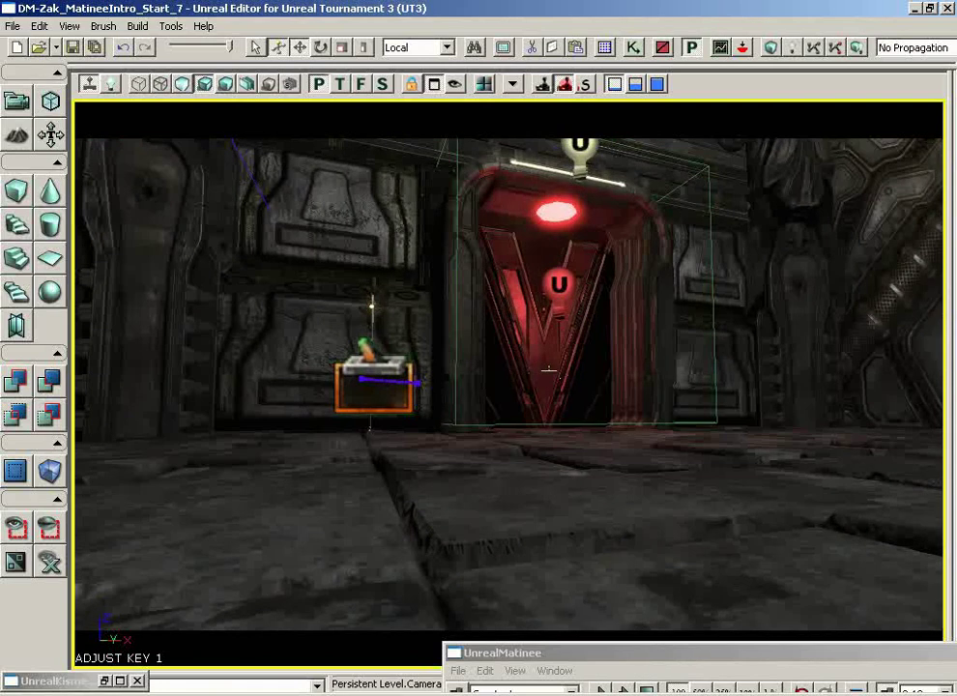
{"action": "right_click_drag", "start_coordinate": [777, 315], "coordinate": [765, 313]}
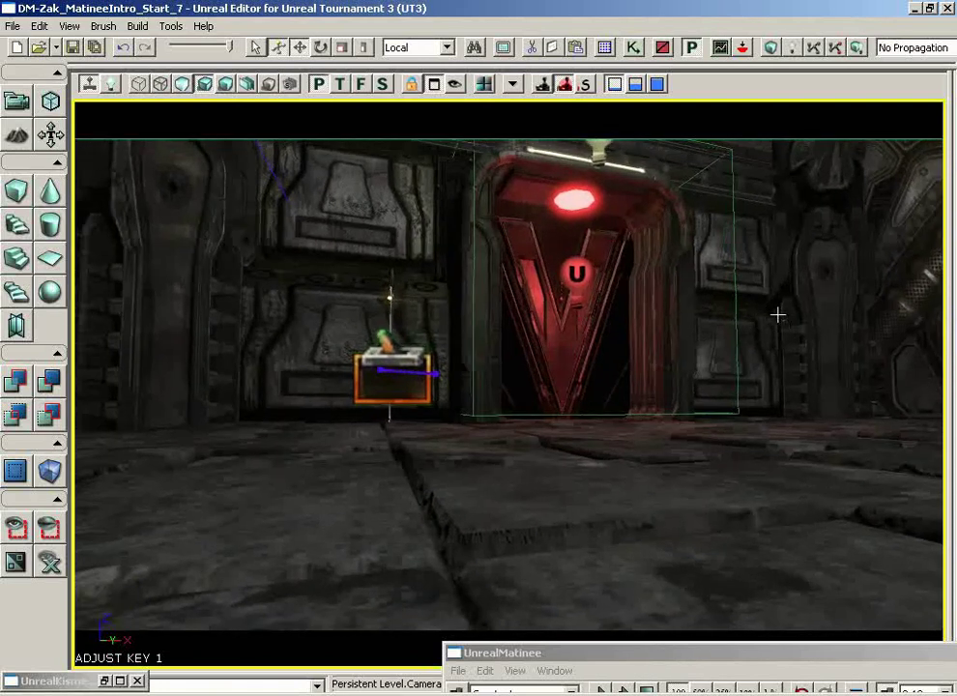
{"action": "left_click_drag", "start_coordinate": [635, 659], "coordinate": [648, 139]}
{"action": "left_click_drag", "start_coordinate": [818, 135], "coordinate": [623, 135]}
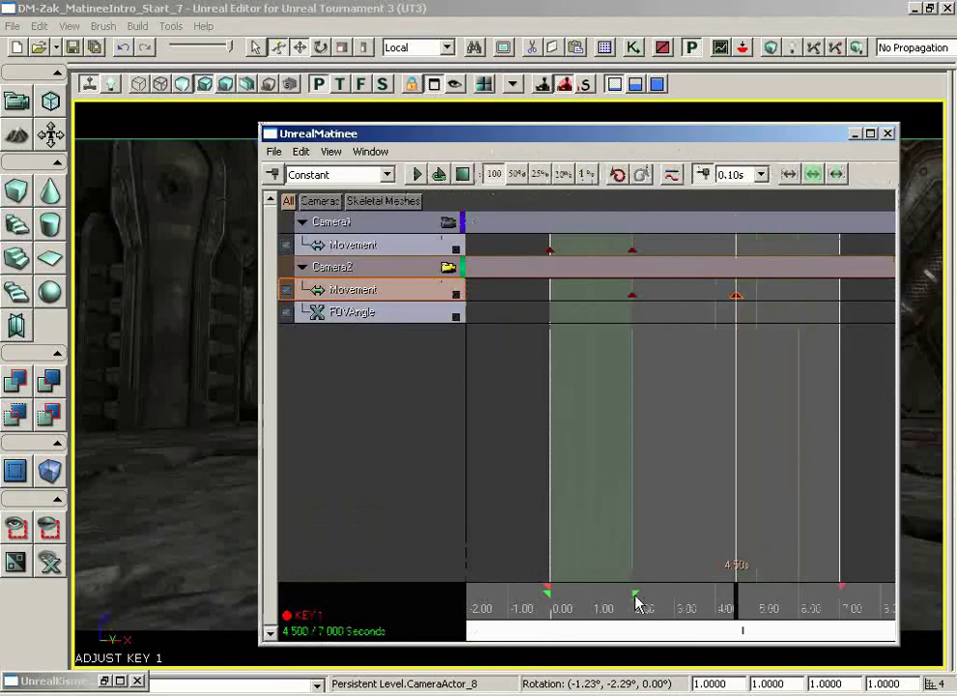
- Set the loop section to 2.00–4.50 seconds and play it looped
{"action": "left_click_drag", "start_coordinate": [646, 598], "coordinate": [721, 597]}
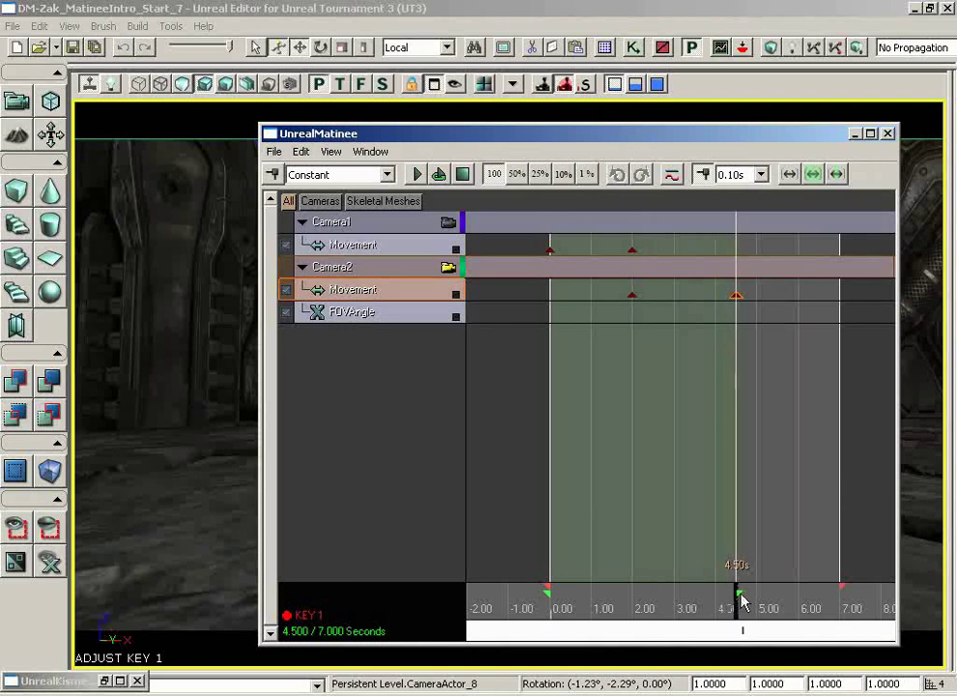
{"action": "left_click_drag", "start_coordinate": [551, 605], "coordinate": [636, 601]}
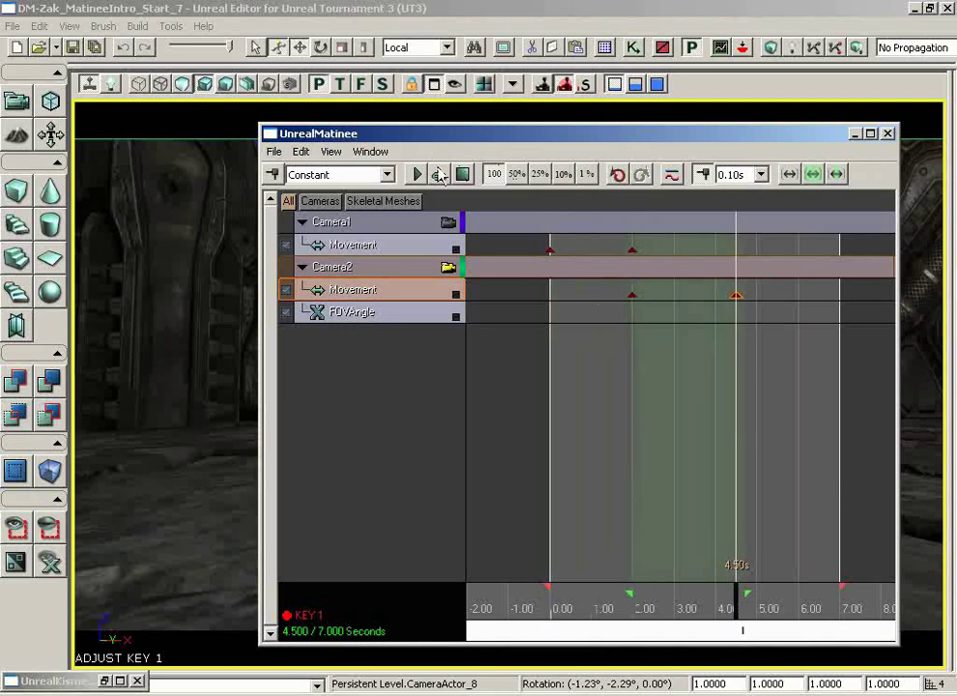
{"action": "left_click", "coordinate": [440, 174]}
{"action": "left_click_drag", "start_coordinate": [544, 136], "coordinate": [585, 632]}
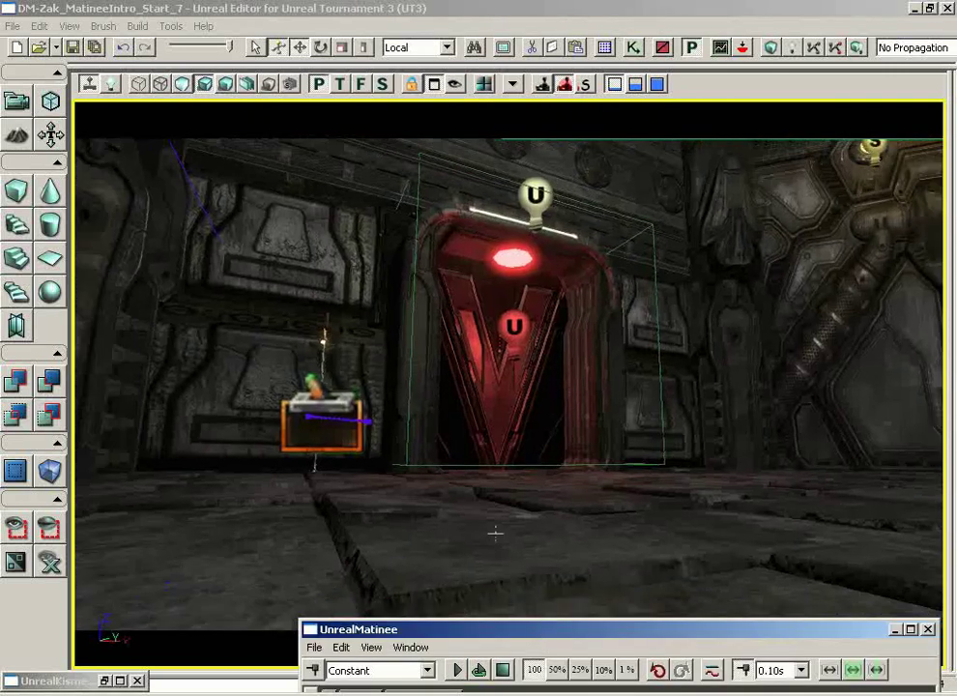